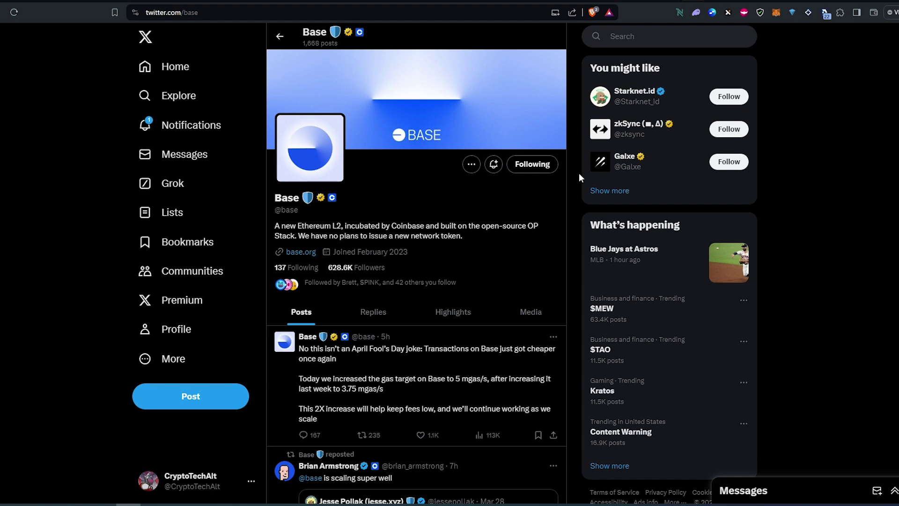
Step: Switch to the Jumper Exchange site and choose USDT on BSC as the token to exchange from
click(714, 1)
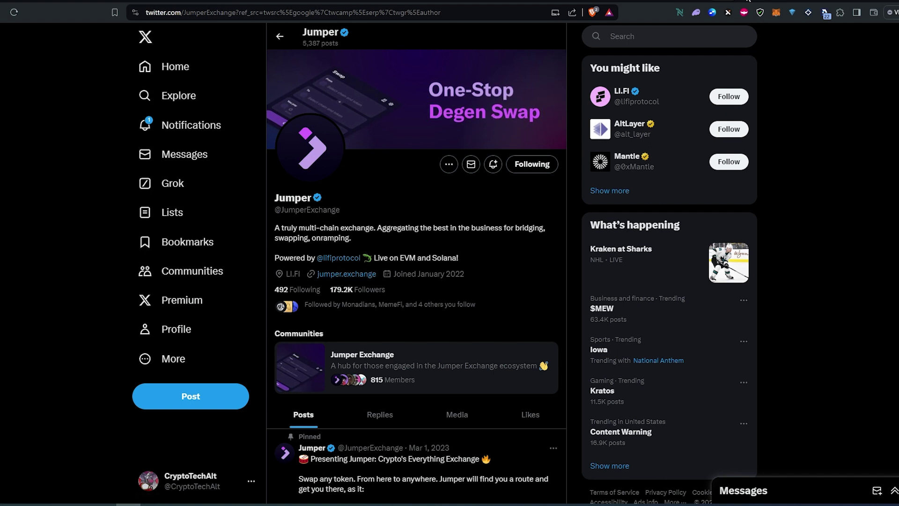
click(749, 1)
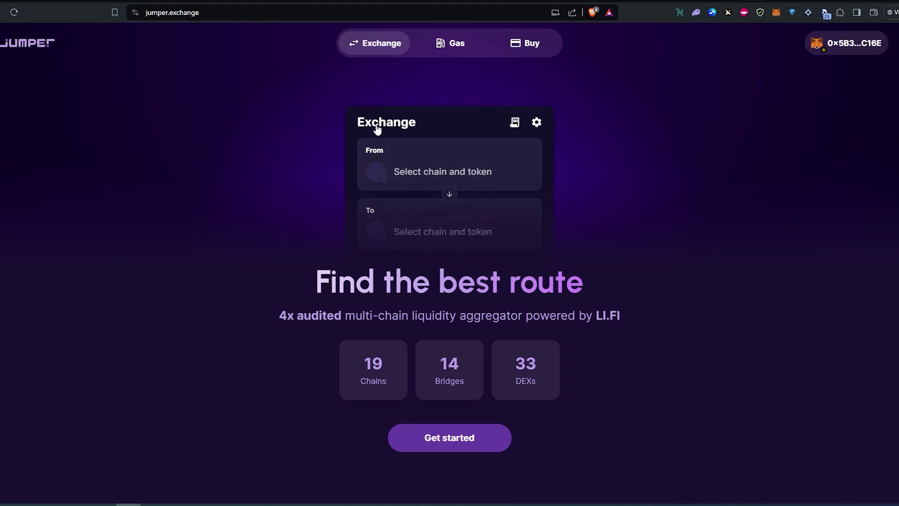
click(385, 164)
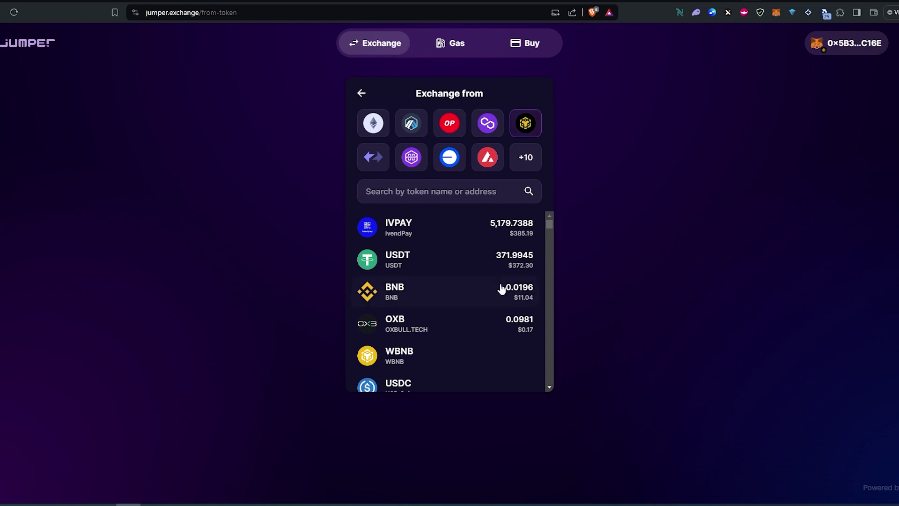
click(417, 268)
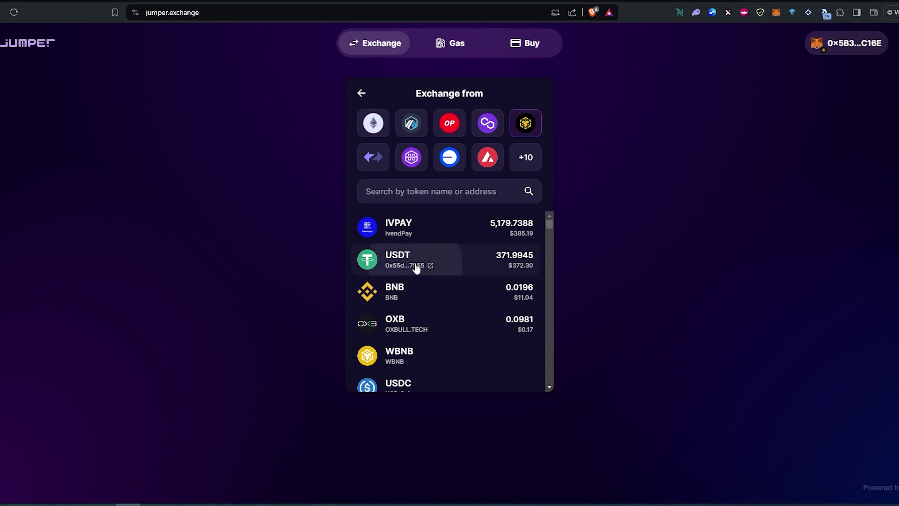
Step: Choose USDC on the Base chain as the token to receive
click(408, 198)
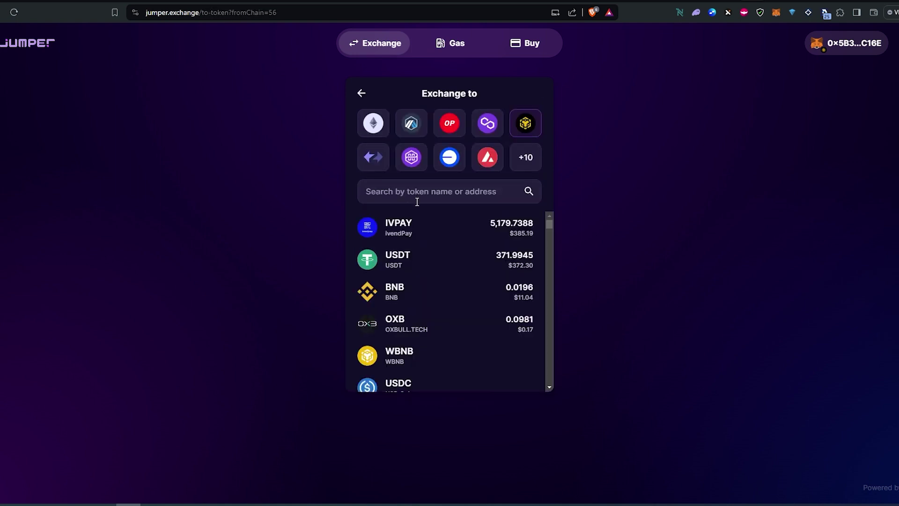
click(452, 163)
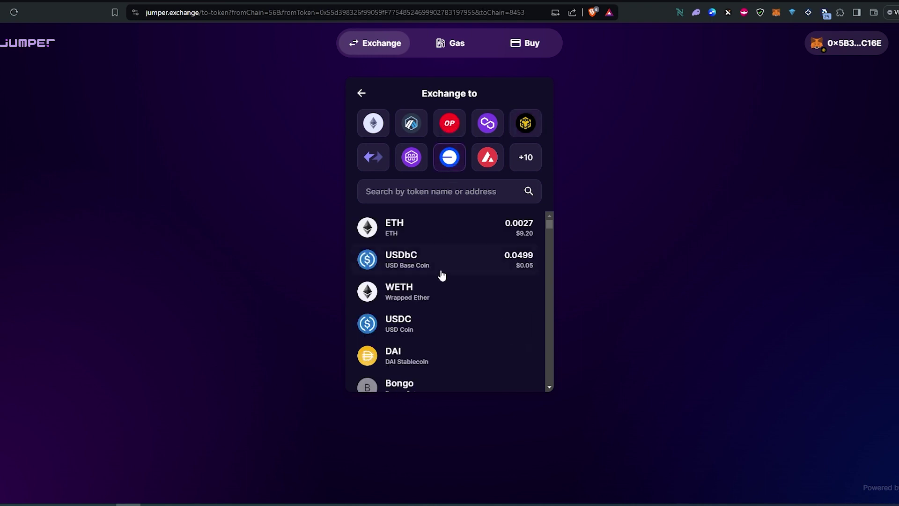
click(407, 331)
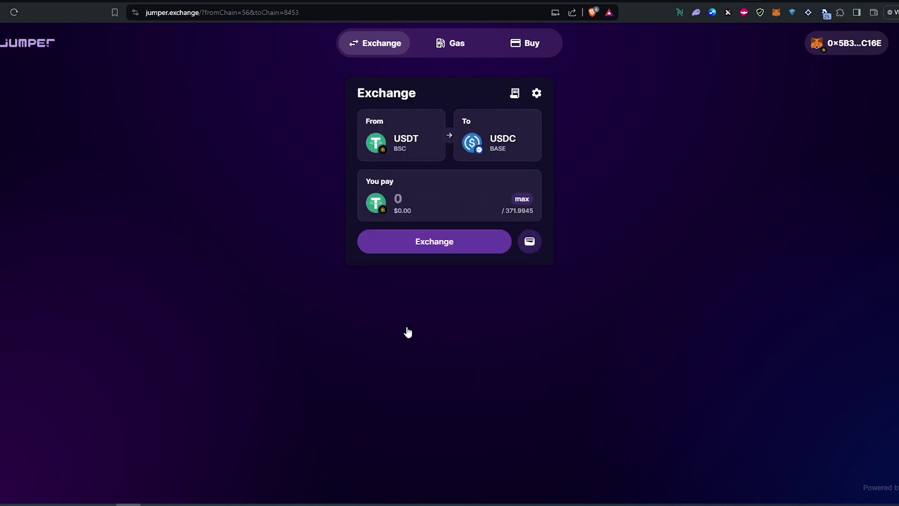
Step: Set the payment to the maximum USDT balance and start bridging with the Best Return route, Allbridge via LI.FI
click(522, 200)
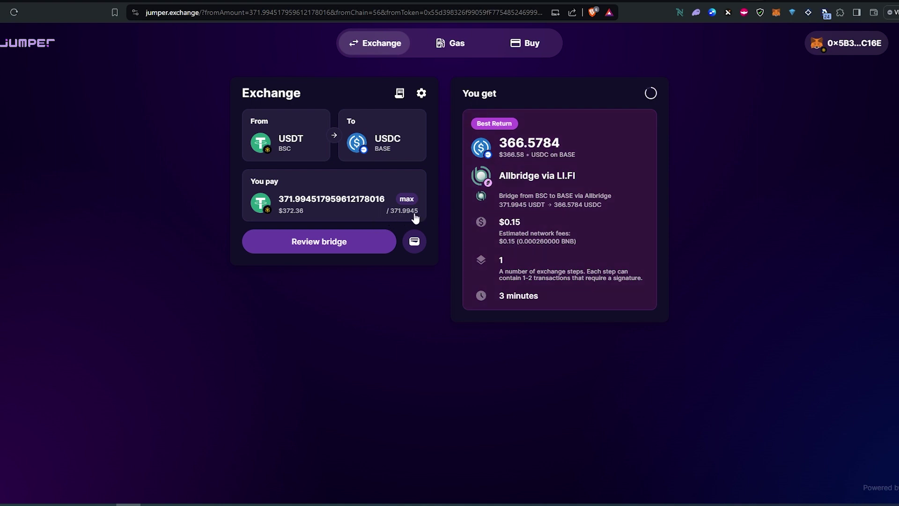
click(582, 150)
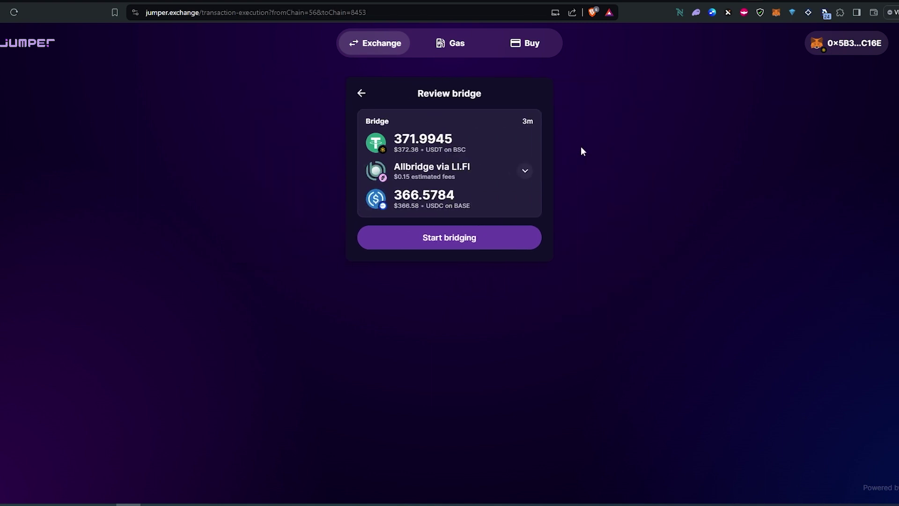
click(446, 241)
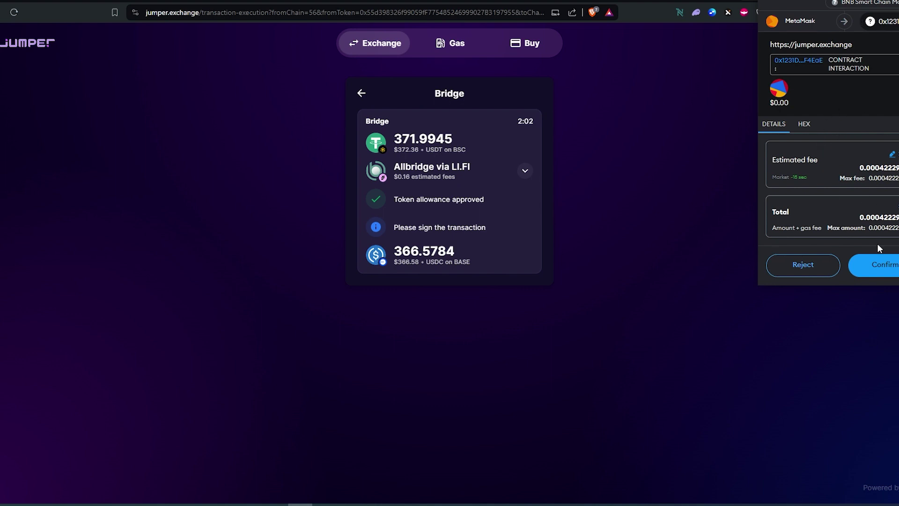
Step: Approve the USDT spending cap and the bridge transaction in MetaMask, and close the finished bridge summary
click(875, 264)
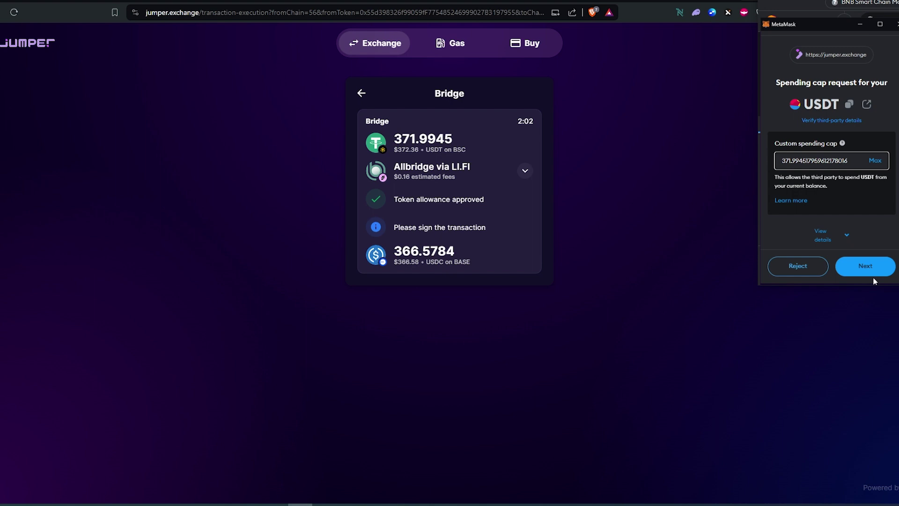
click(873, 276)
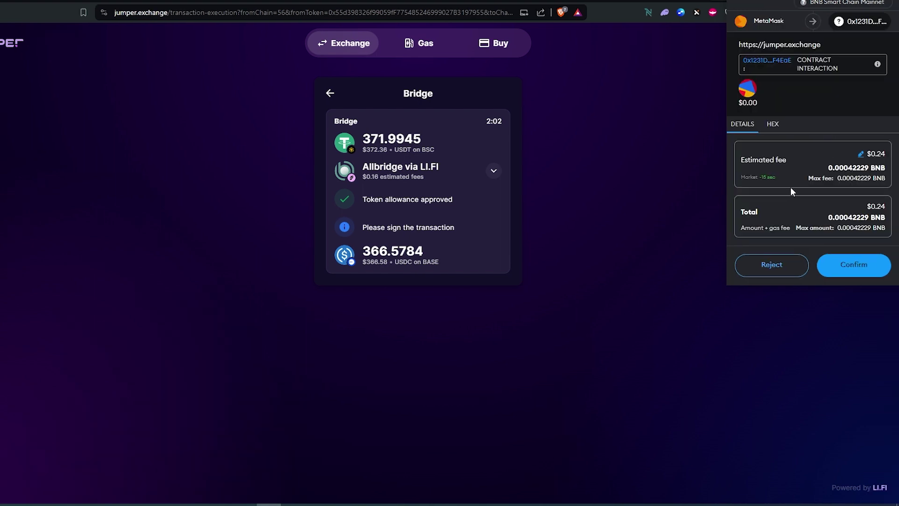
click(847, 267)
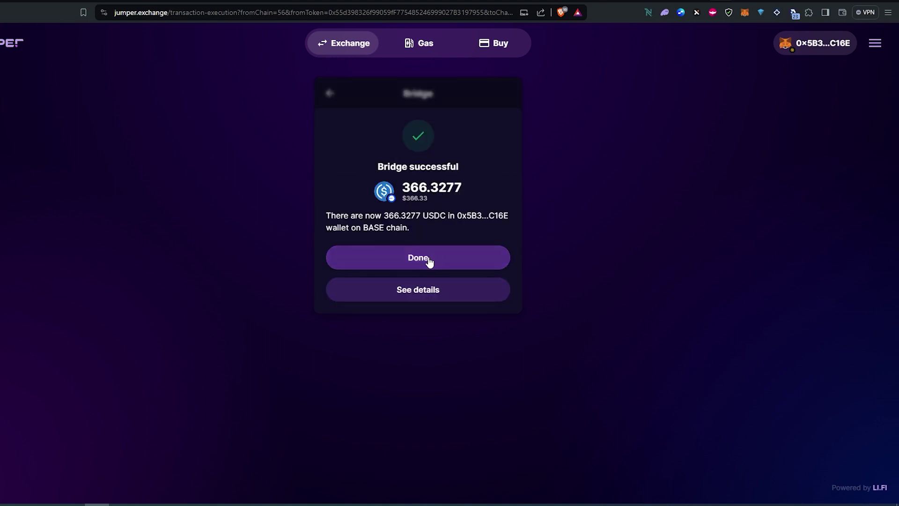
click(429, 262)
Step: Switch the MetaMask wallet to the Base Mainnet network and show its token list
click(745, 13)
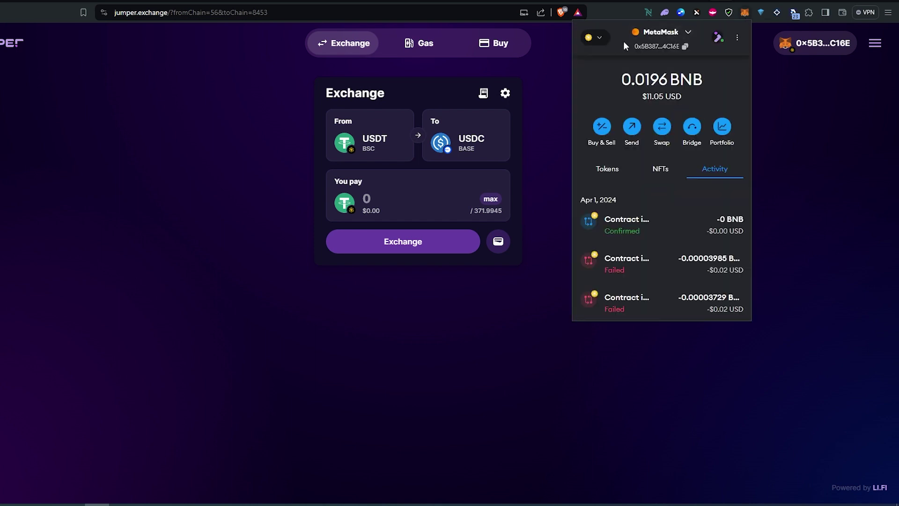
click(600, 40)
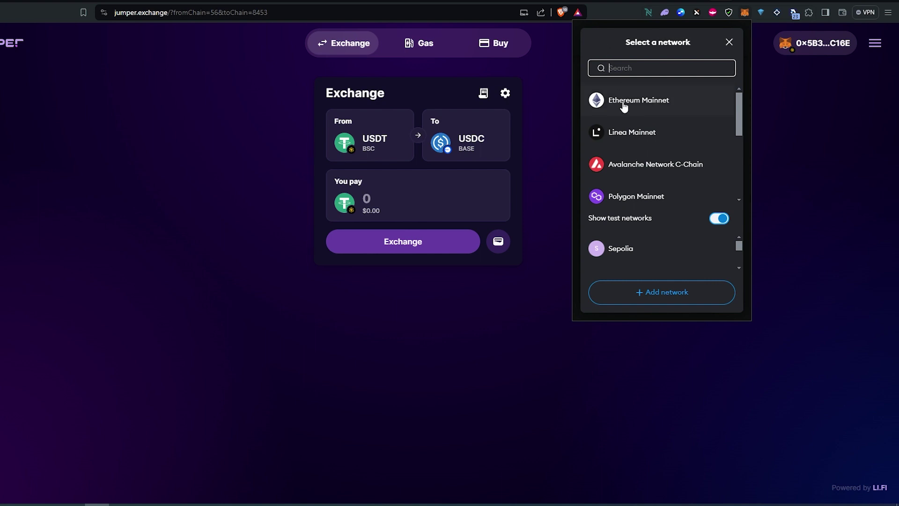
scroll(625, 105, down, 2)
scroll(624, 107, down, 2)
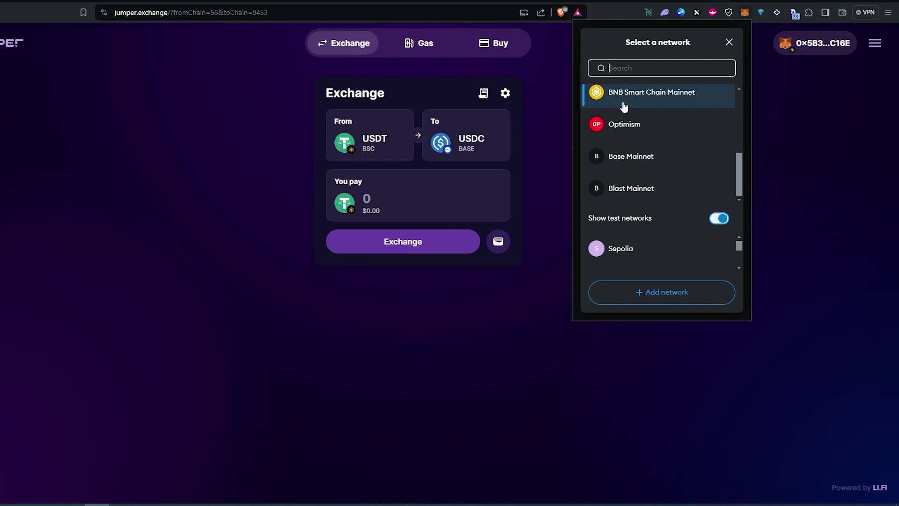
click(630, 158)
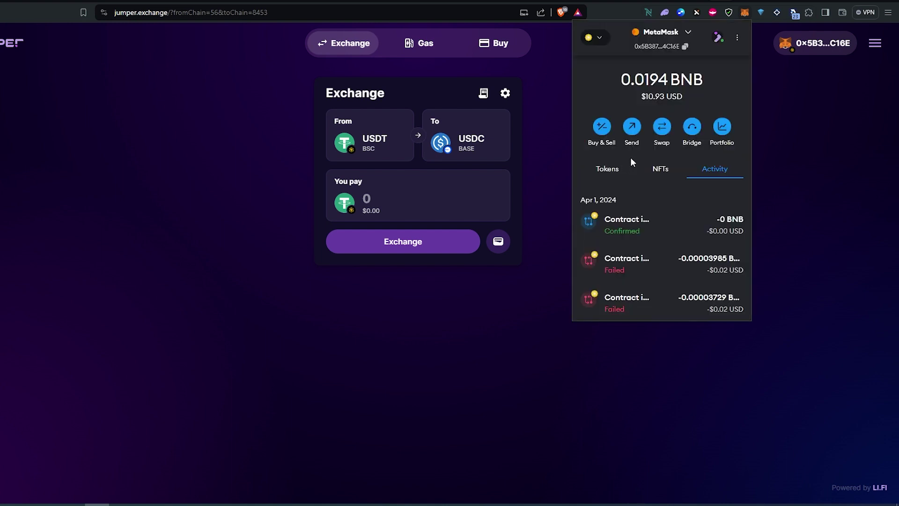
click(610, 175)
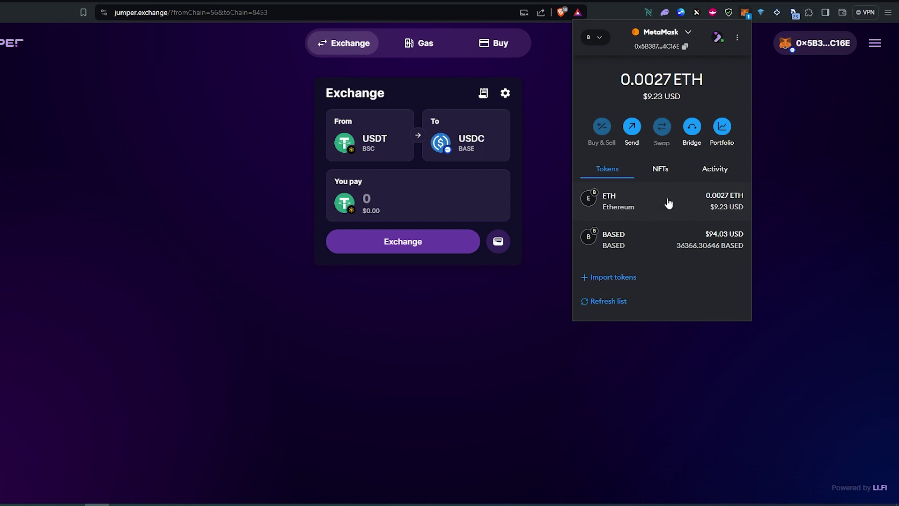
Step: Copy the Base contract address of USDC from its CoinGecko page
key(ctrl+Tab)
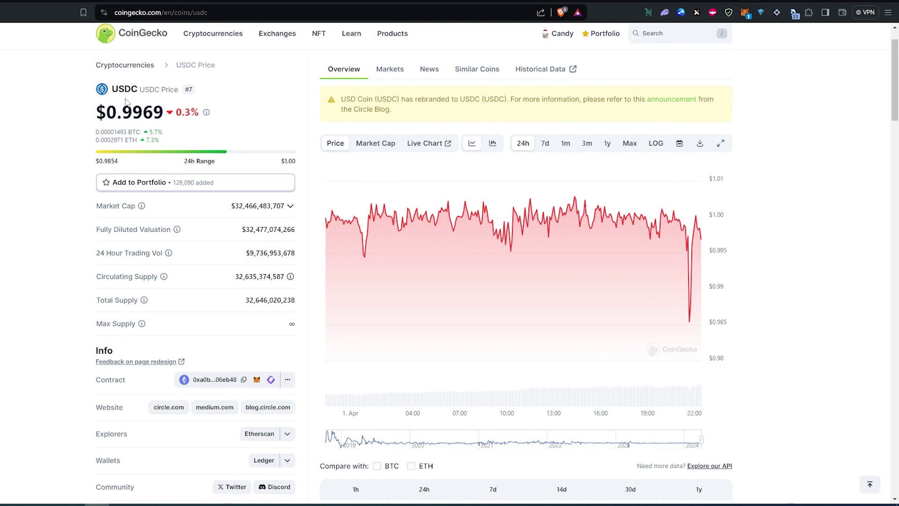
scroll(183, 120, down, 2)
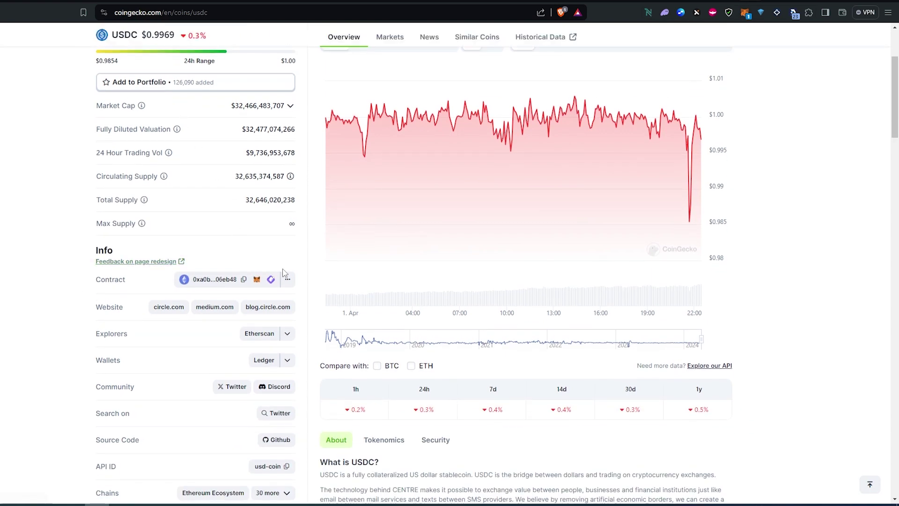
click(289, 280)
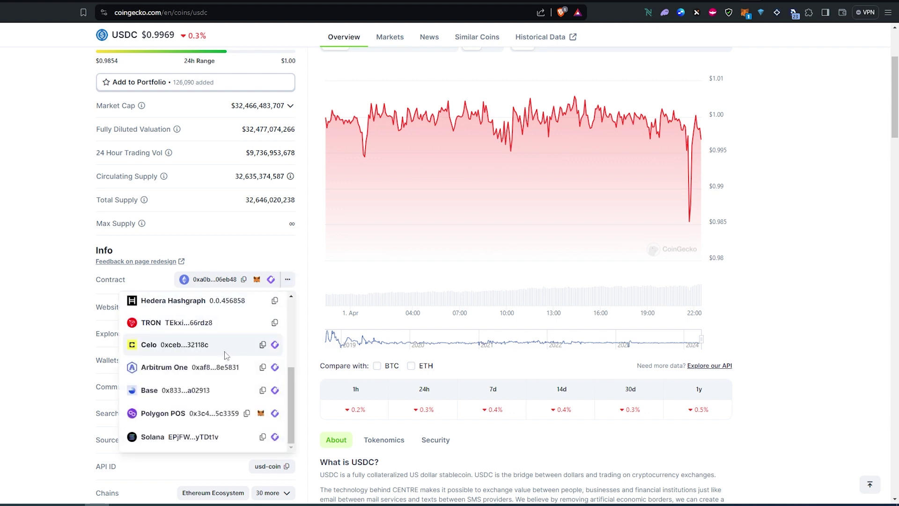
click(262, 390)
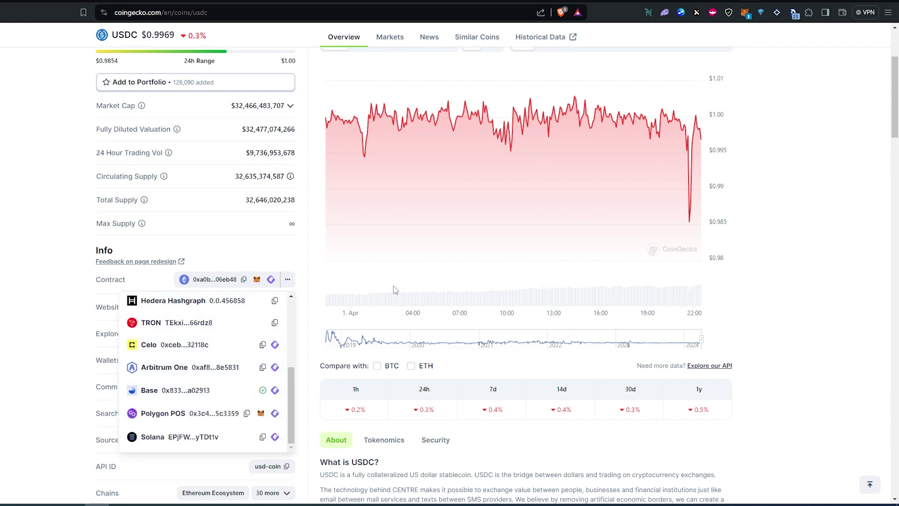
Step: Decline the network switch request in MetaMask and import USDC as a custom token with the copied Base contract address
click(749, 14)
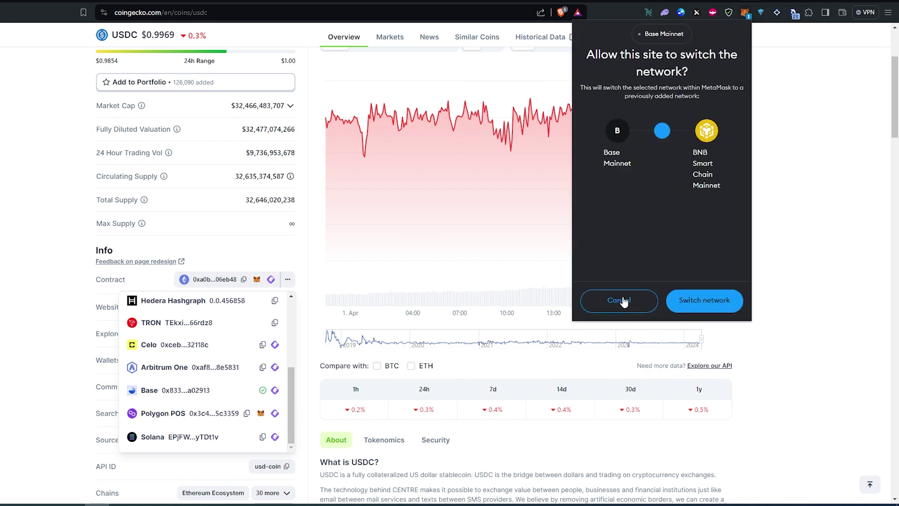
click(623, 301)
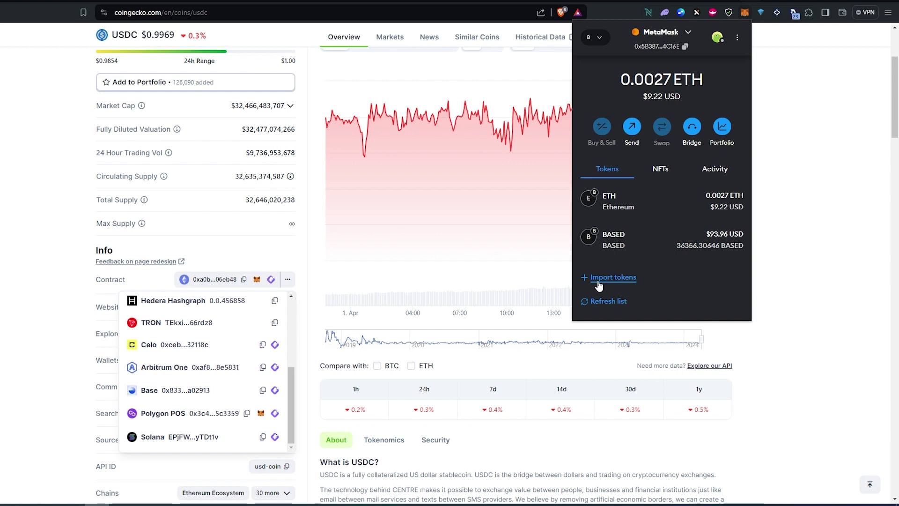
click(618, 280)
click(636, 182)
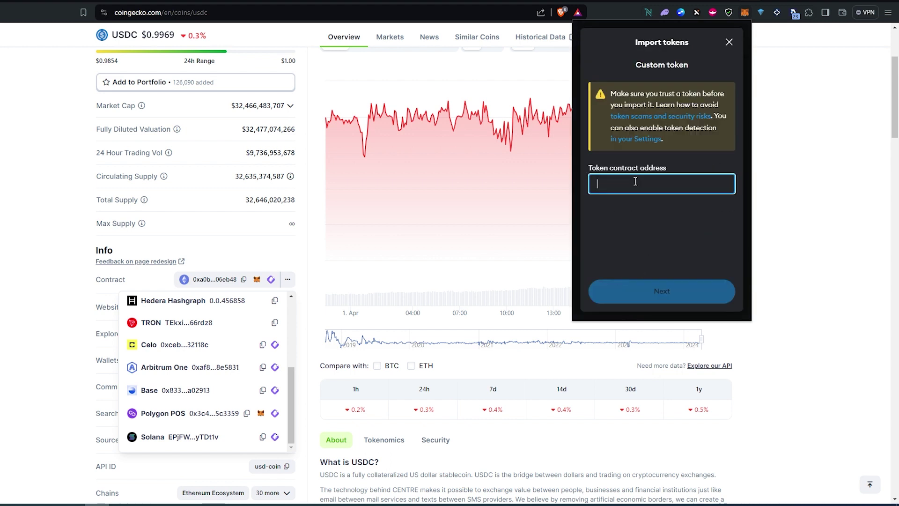
right_click(636, 182)
click(666, 252)
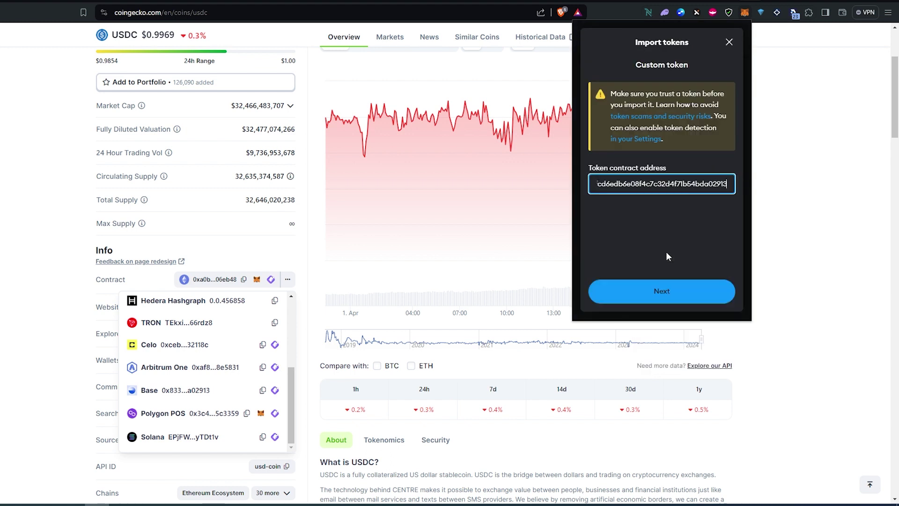
click(670, 302)
click(705, 294)
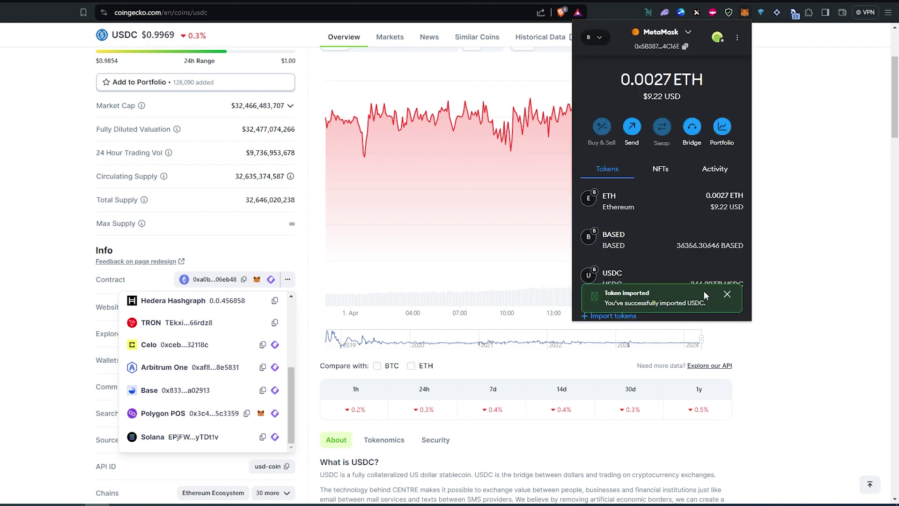
scroll(637, 237, down, 2)
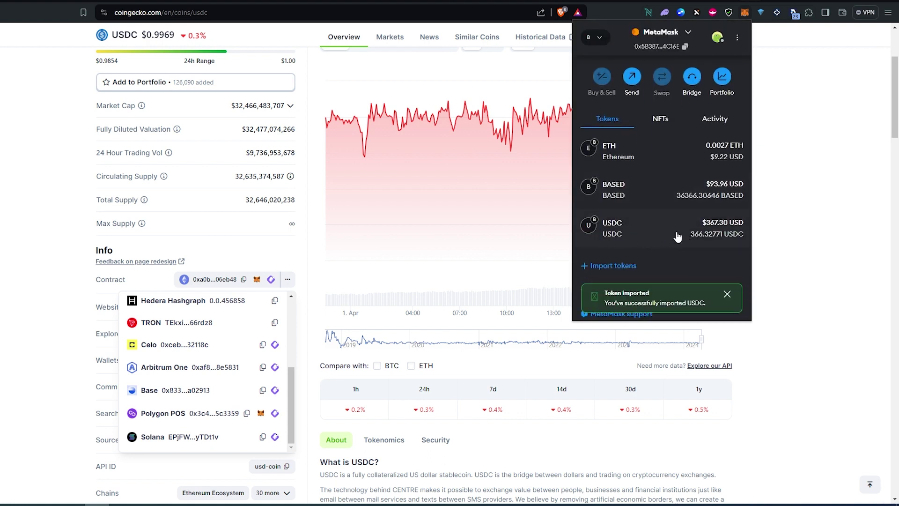
Step: Return to Jumper Exchange and set a custom slippage of 1% in its settings
click(723, 2)
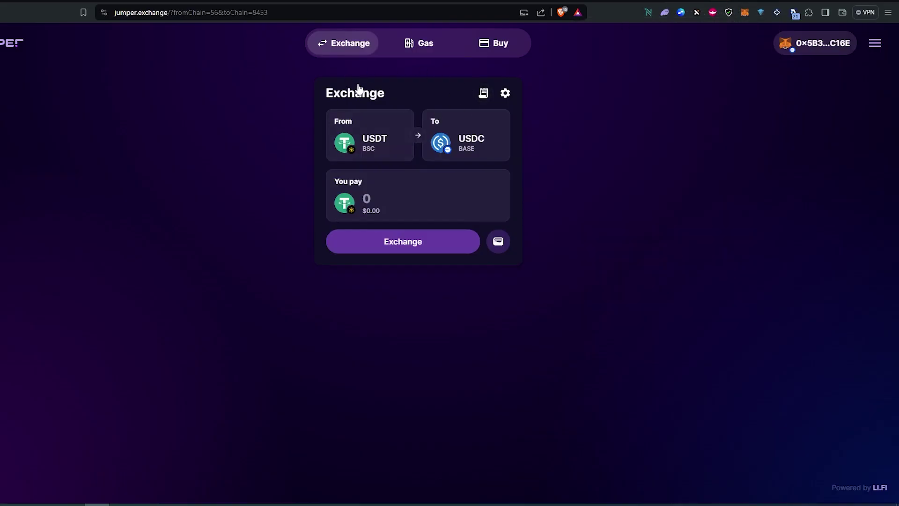
click(505, 94)
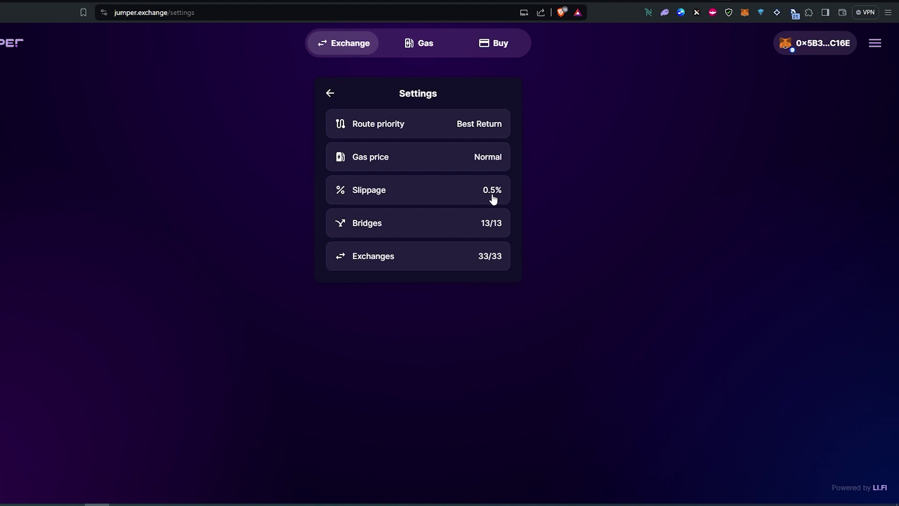
click(453, 192)
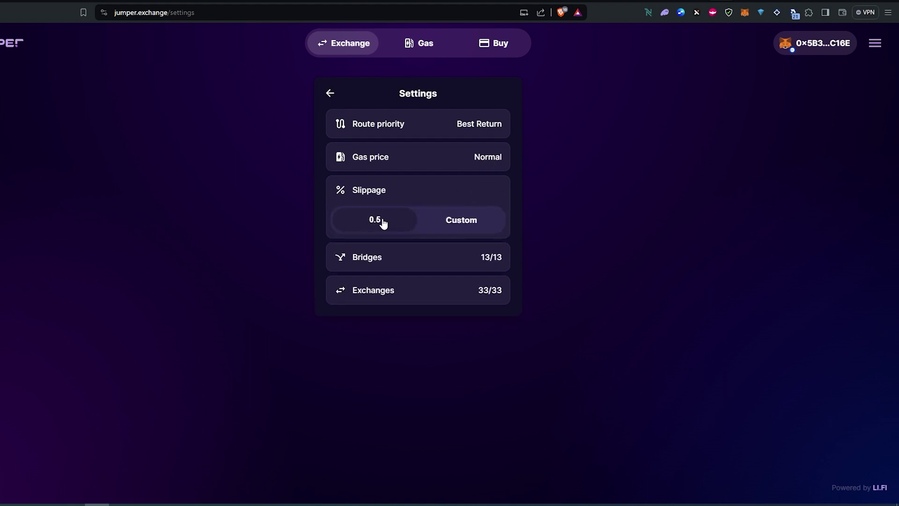
click(447, 220)
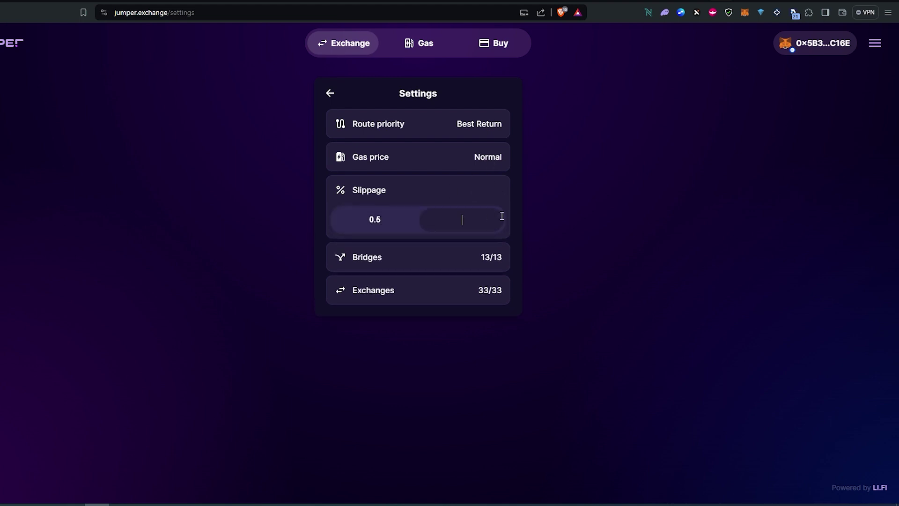
text(1)
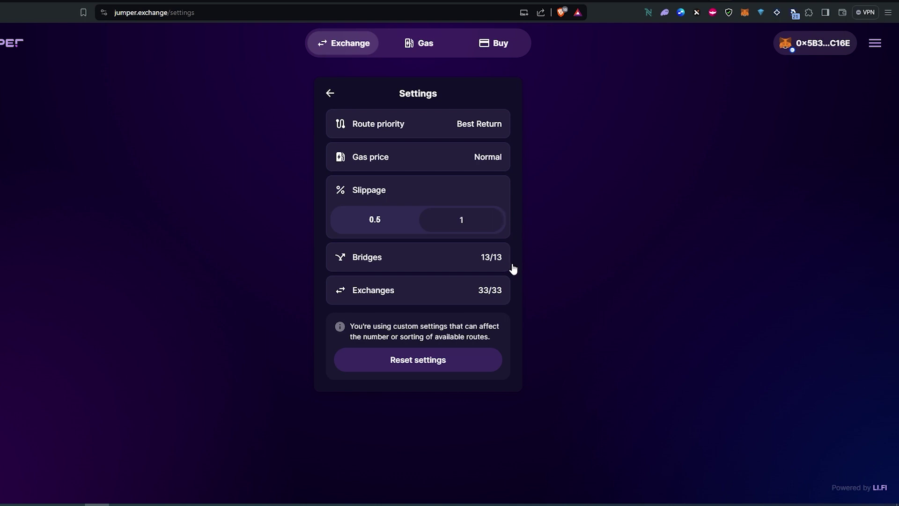